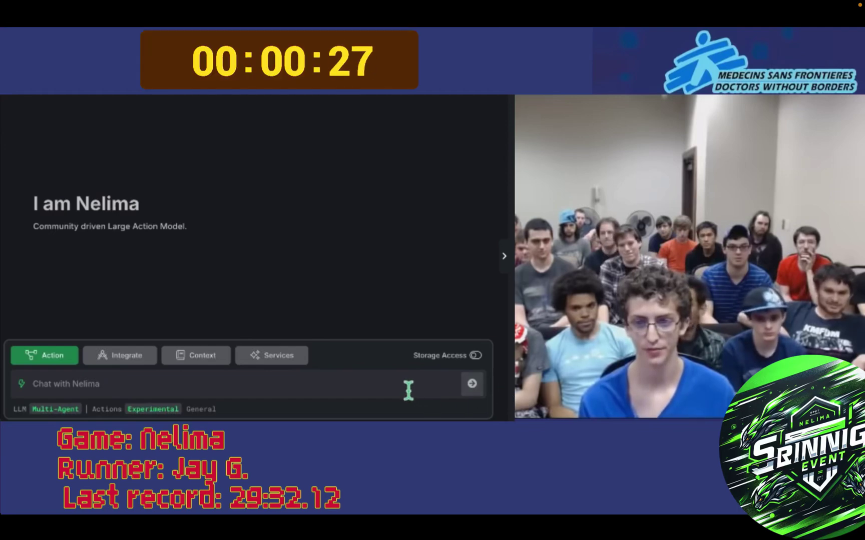
- Focus Nelima's chat field to begin the AI Insights Digest newsletter request
{"action": "left_click", "coordinate": [400, 386]}
{"action": "type", "text": "Create a newsletter called 'AI Insights "}
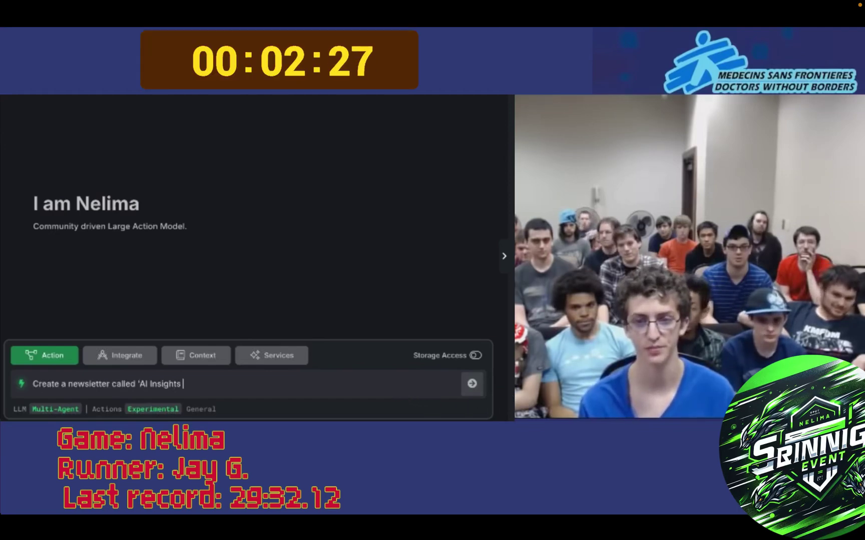
{"action": "type", "text": "Digest' and send it to me every Monday and Friday at 8am. Include"}
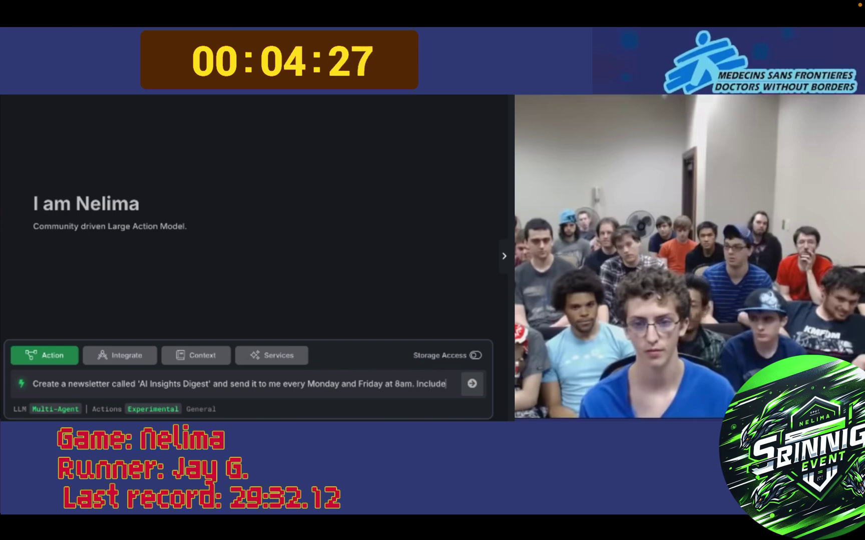
{"action": "type", "text": " key AI news stories and recent funding updates. Write it in the style of"}
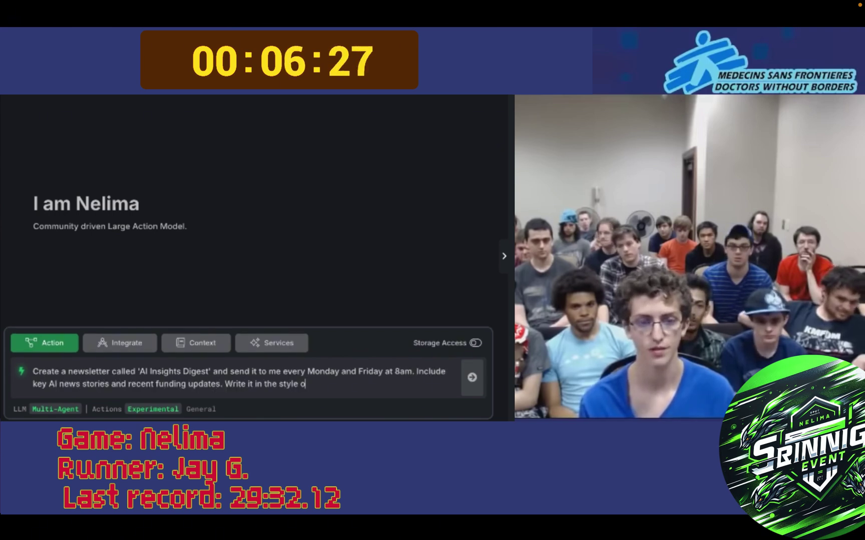
{"action": "type", "text": " David Attenboroug. Make the formatting clean, with CSS sty"}
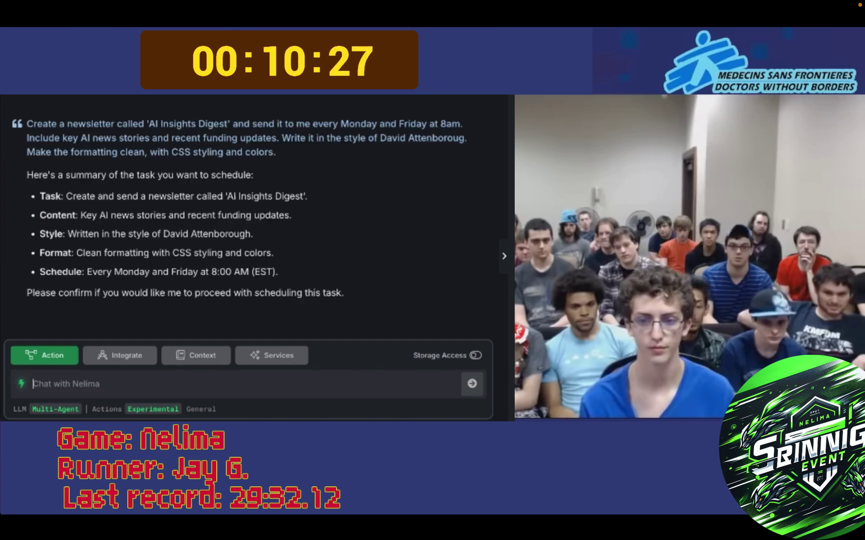
{"action": "type", "text": "Y"}
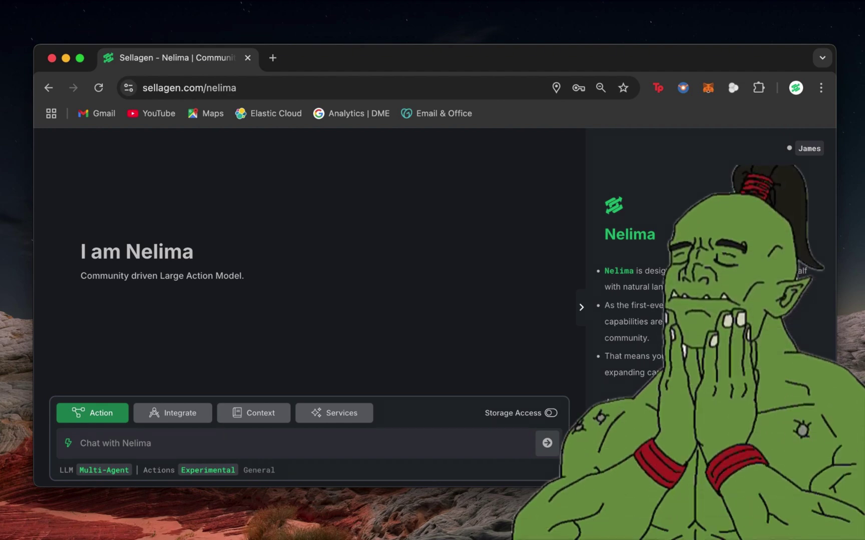
{"action": "type", "text": "Create an engaging Warhammer 40K newsletter covering the latest c"}
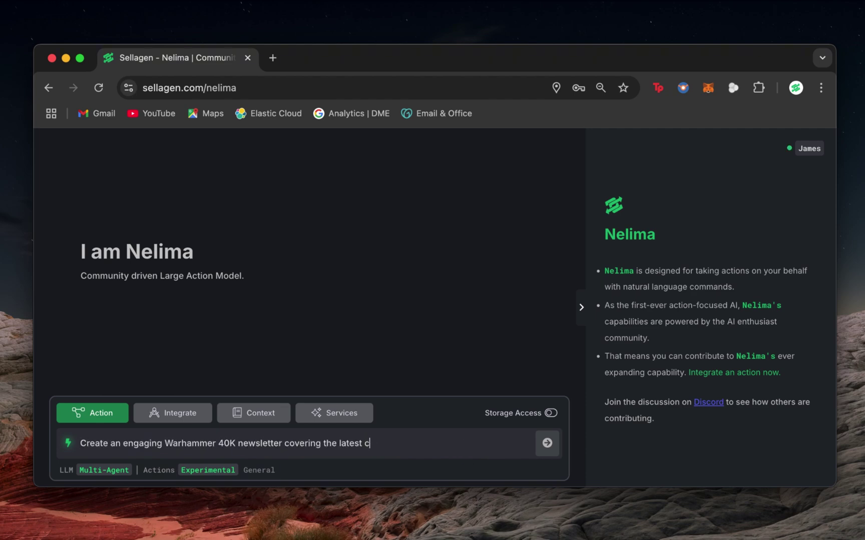
{"action": "type", "text": ". Make the"}
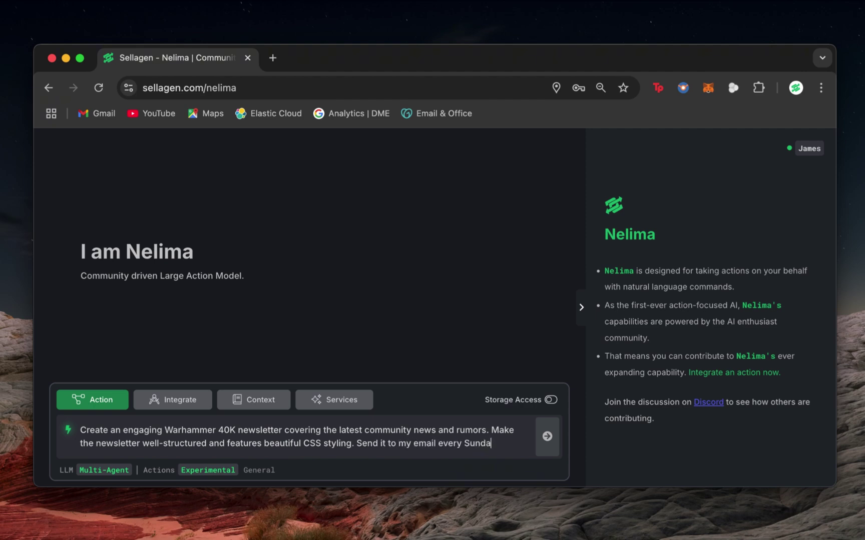
{"action": "type", "text": "at noon"}
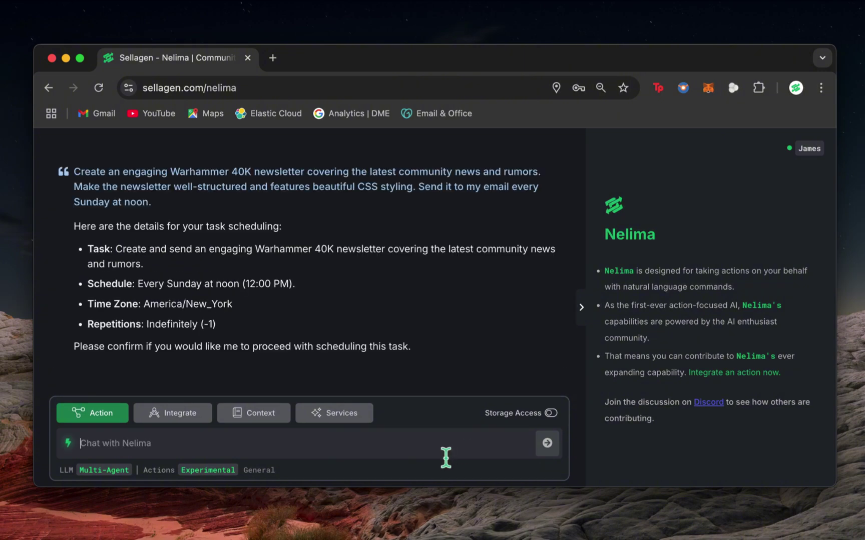
{"action": "type", "text": "Ye"}
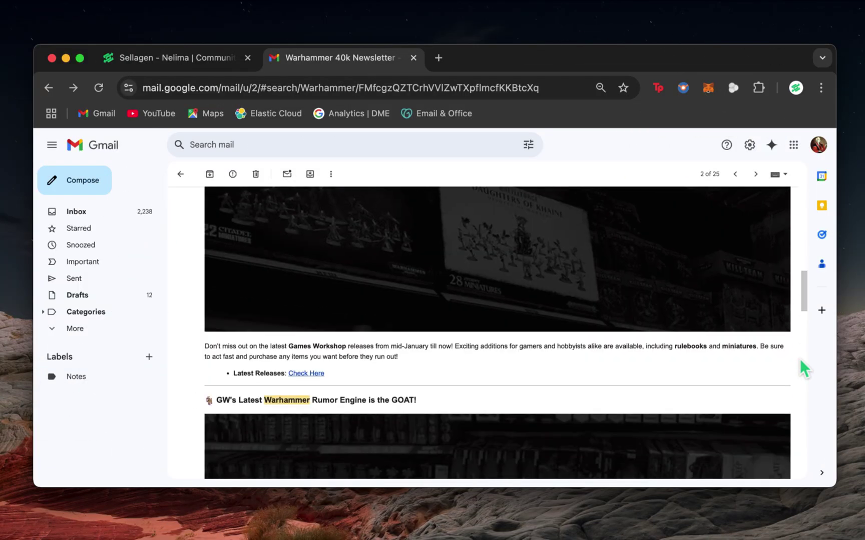
{"action": "scroll", "coordinate": [800, 359], "scroll_direction": "down", "scroll_amount": 5}
{"action": "scroll", "coordinate": [800, 358], "scroll_direction": "down", "scroll_amount": 5}
{"action": "scroll", "coordinate": [801, 360], "scroll_direction": "down", "scroll_amount": 5}
{"action": "scroll", "coordinate": [800, 360], "scroll_direction": "down", "scroll_amount": 5}
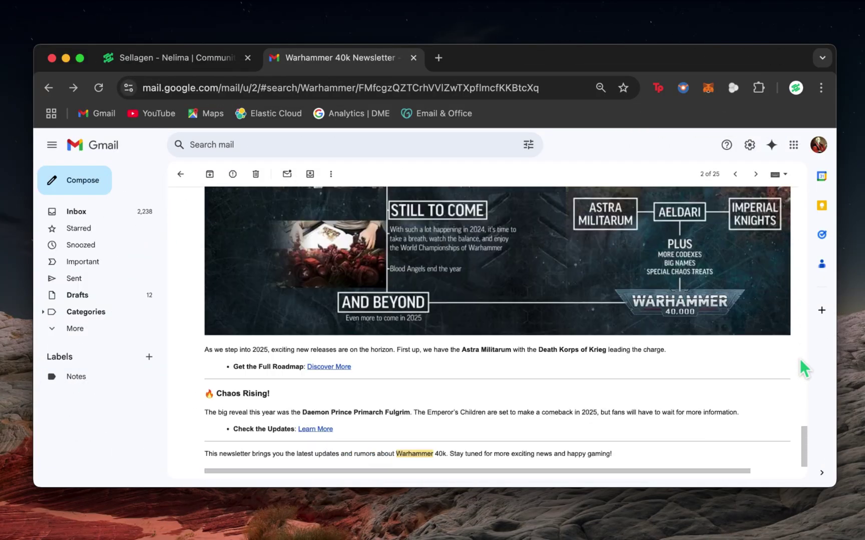
{"action": "scroll", "coordinate": [801, 360], "scroll_direction": "down", "scroll_amount": 3}
- Open the Warhammer 40K 2025 roadmap article from the newsletter's Discover More link
{"action": "left_click", "coordinate": [324, 318]}
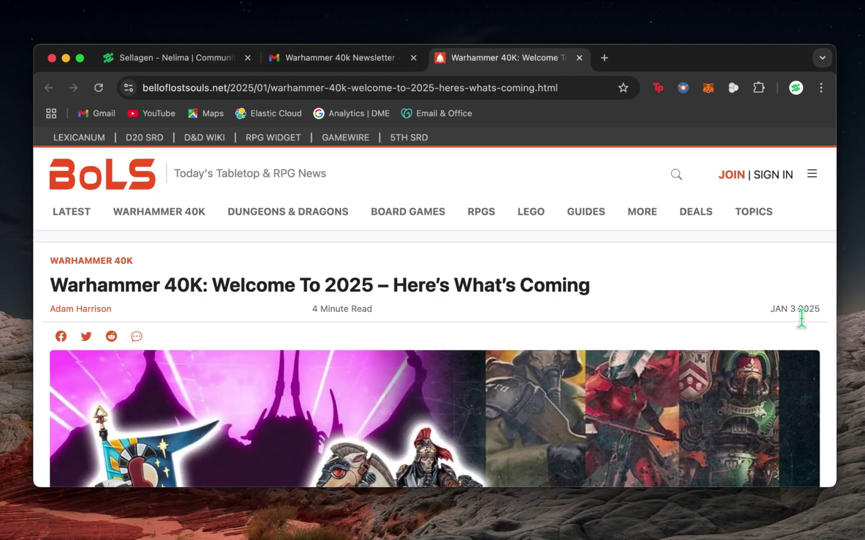
{"action": "scroll", "coordinate": [799, 324], "scroll_direction": "down", "scroll_amount": 1}
{"action": "scroll", "coordinate": [800, 325], "scroll_direction": "down", "scroll_amount": 2}
{"action": "scroll", "coordinate": [803, 318], "scroll_direction": "down", "scroll_amount": 3}
{"action": "scroll", "coordinate": [803, 318], "scroll_direction": "down", "scroll_amount": 3}
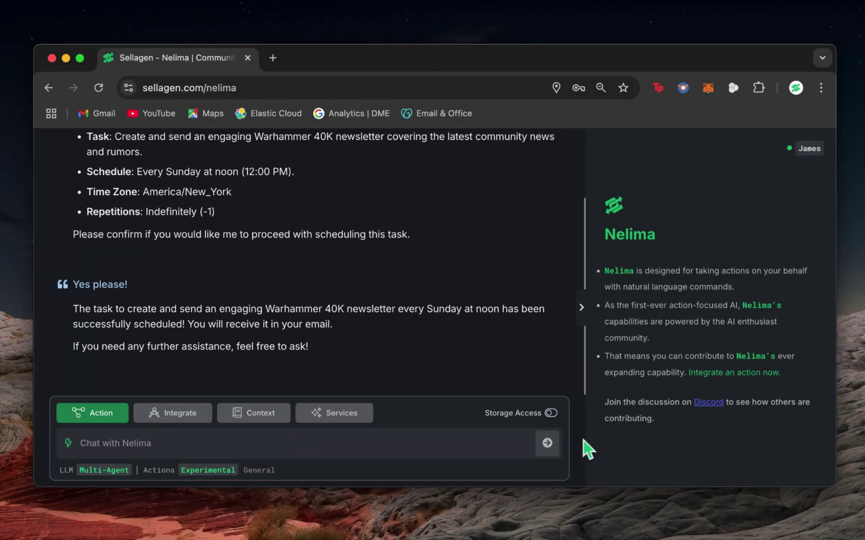
- Delete the Sunday Recurrent Schedule newsletter card under Services' Scheduled Tasks
{"action": "left_click", "coordinate": [333, 420]}
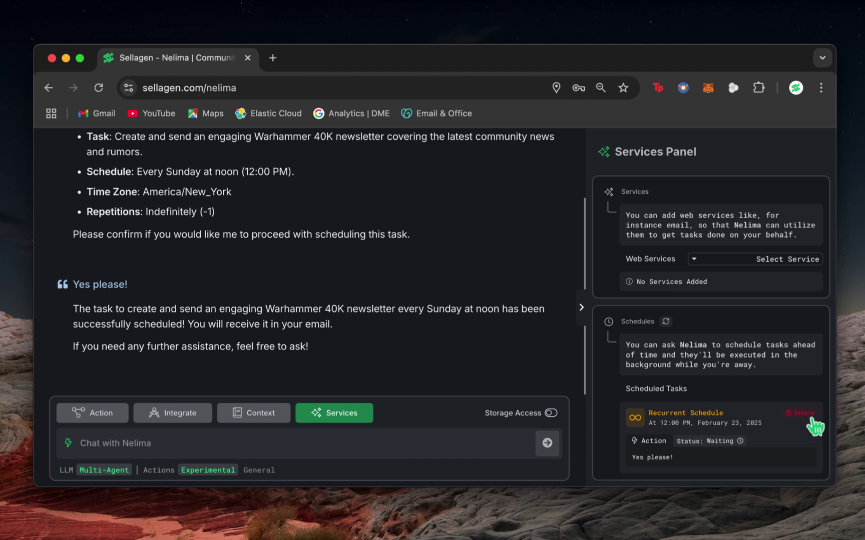
{"action": "left_click", "coordinate": [804, 414]}
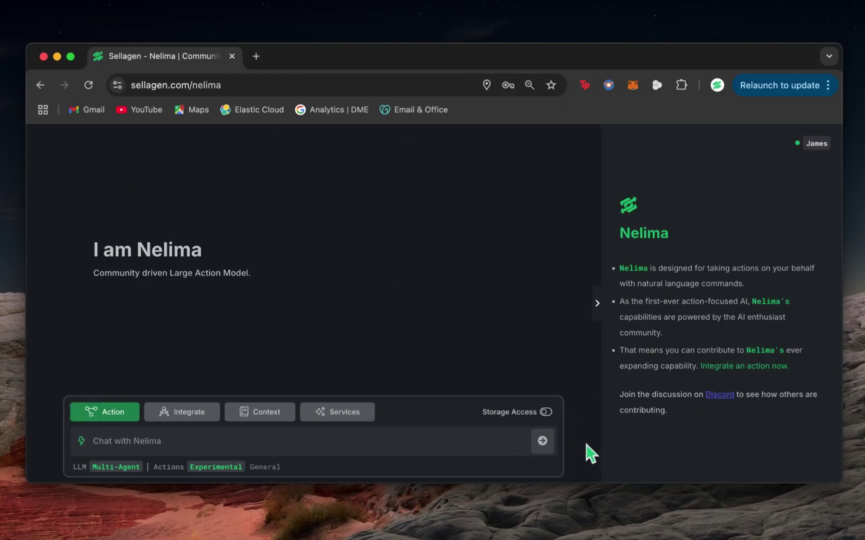
- Replace the Integrate editor's placeholder code with the pasted Warhammer 40K newsletter function
{"action": "left_click", "coordinate": [209, 425]}
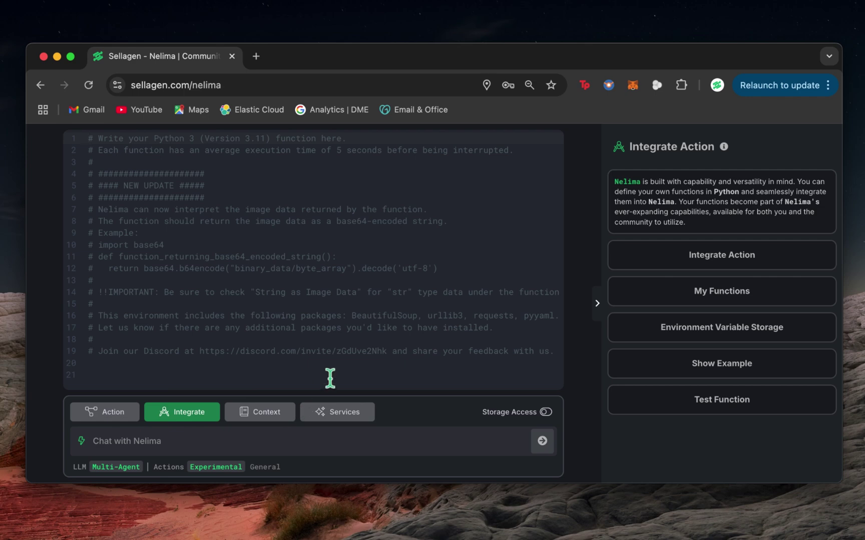
{"action": "left_click_drag", "start_coordinate": [330, 379], "coordinate": [89, 140]}
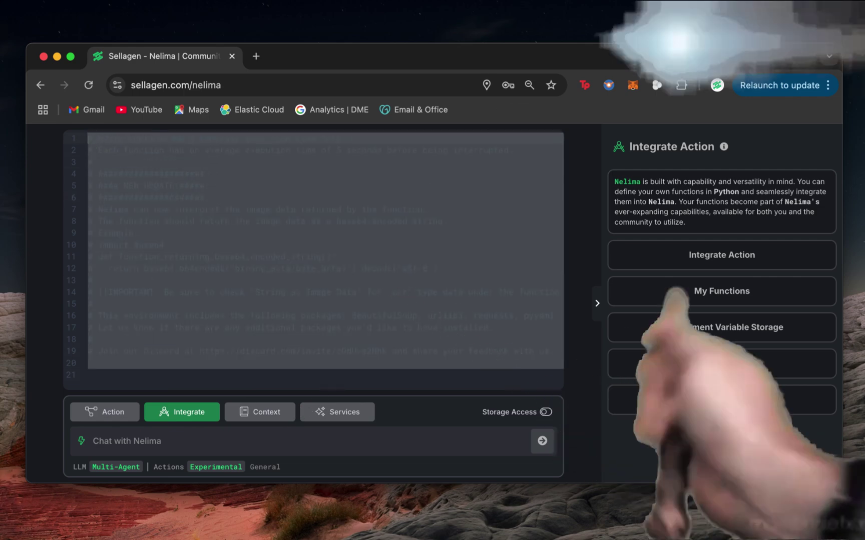
{"action": "key", "text": "super+v"}
{"action": "scroll", "coordinate": [143, 190], "scroll_direction": "up", "scroll_amount": 5}
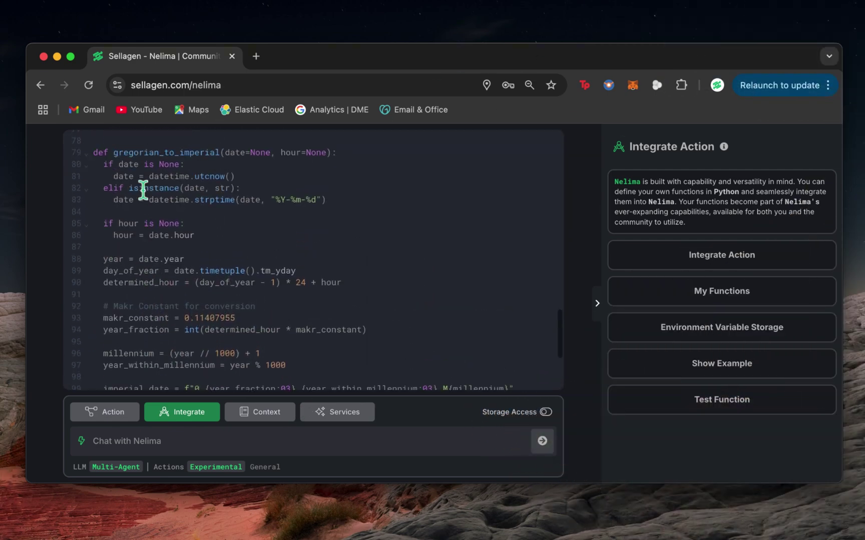
{"action": "scroll", "coordinate": [143, 190], "scroll_direction": "up", "scroll_amount": 5}
{"action": "scroll", "coordinate": [143, 191], "scroll_direction": "up", "scroll_amount": 5}
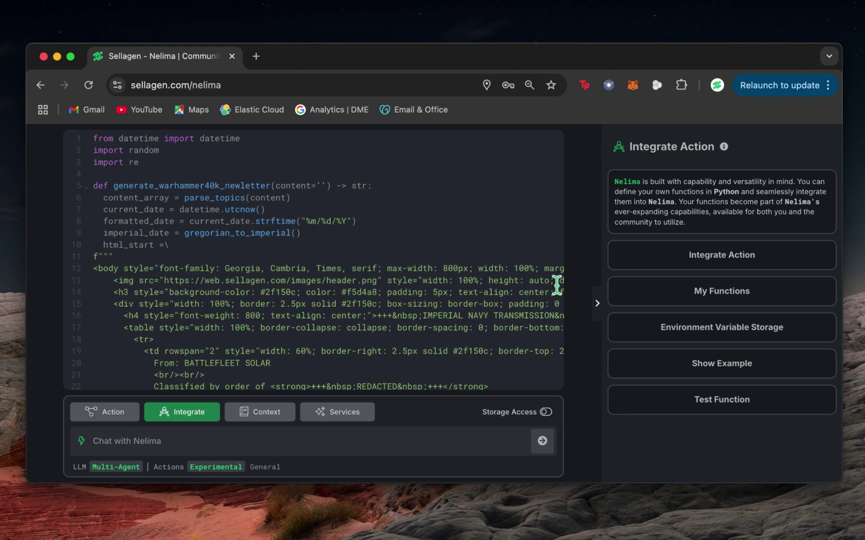
- Create a private action using generate_warhammer40k_newletter, accepting the warning
{"action": "left_click", "coordinate": [647, 265]}
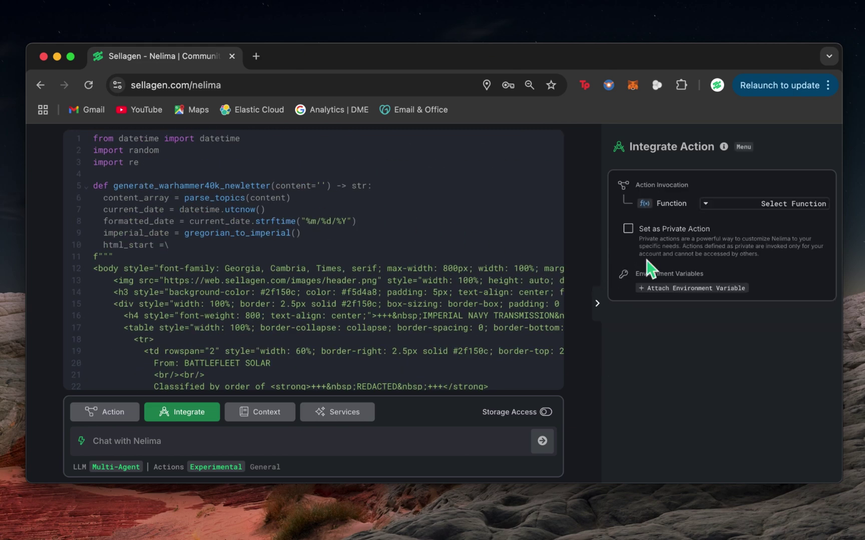
{"action": "left_click", "coordinate": [632, 233]}
{"action": "left_click", "coordinate": [743, 207]}
{"action": "left_click", "coordinate": [750, 219]}
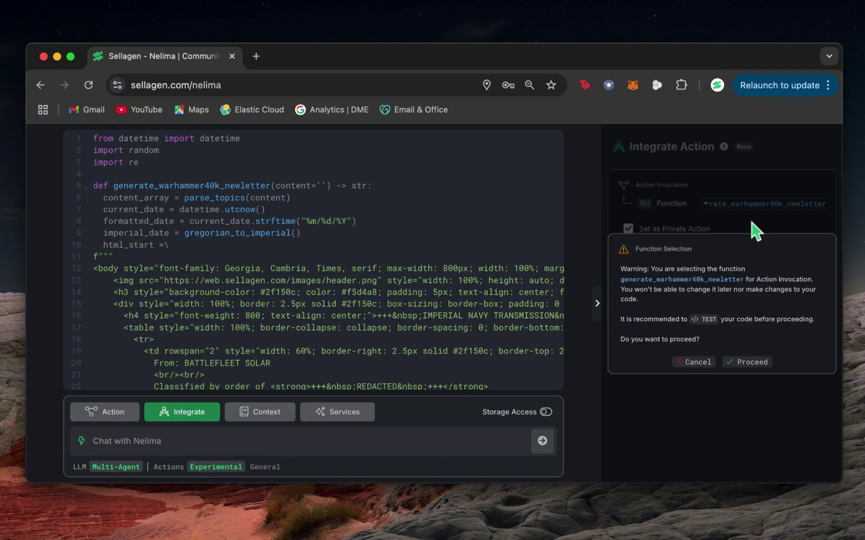
{"action": "left_click", "coordinate": [753, 363]}
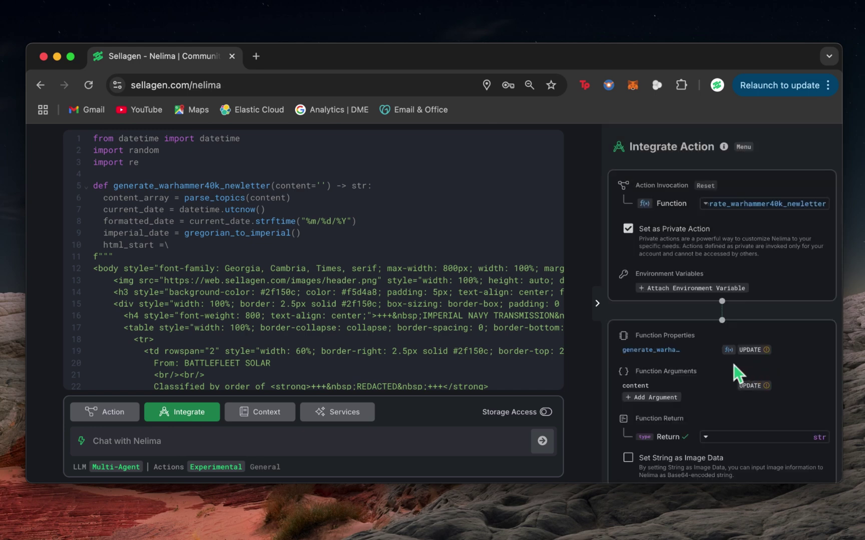
- Write the function description, a thorough link-free entry prompt, and a sample newsletter prompt
{"action": "left_click", "coordinate": [751, 350]}
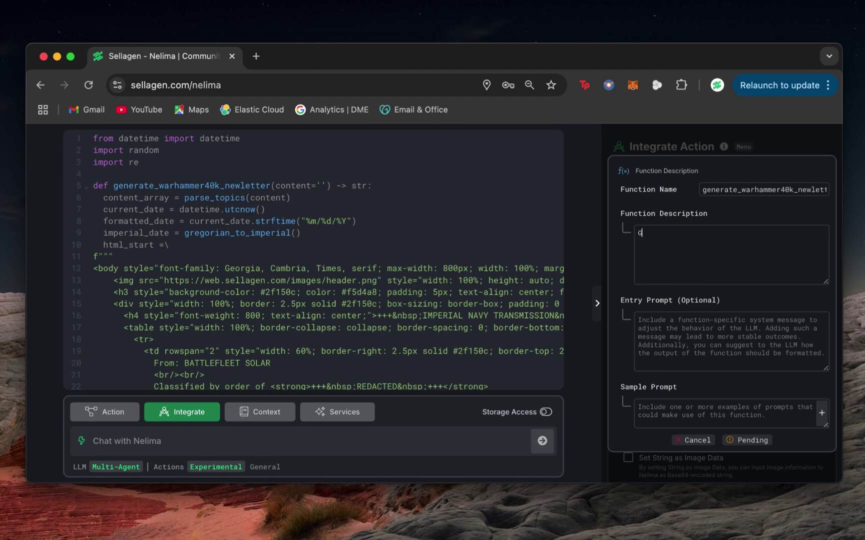
{"action": "left_click", "coordinate": [692, 260]}
{"action": "type", "text": "Given topic"}
{"action": "type", "text": "s with t"}
{"action": "type", "text": "itle and content"}
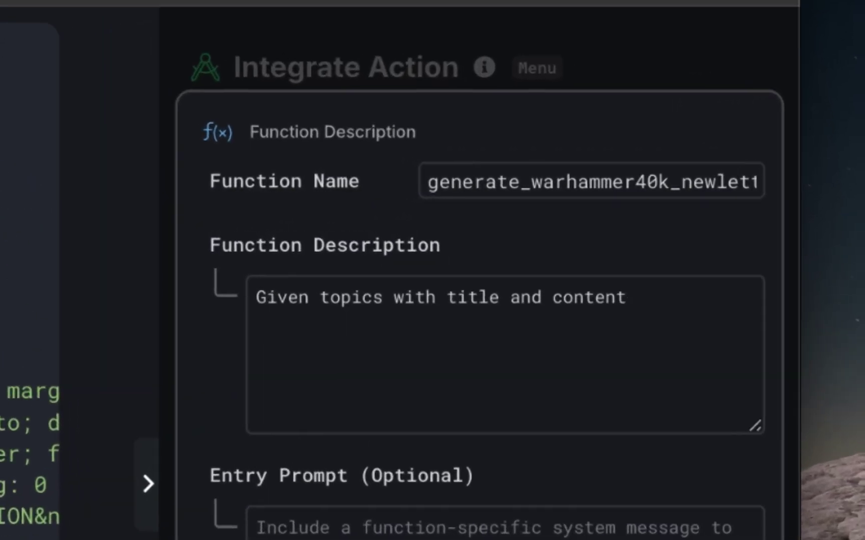
{"action": "type", "text": " enclosed in the specified xml-style string format, this function produces"}
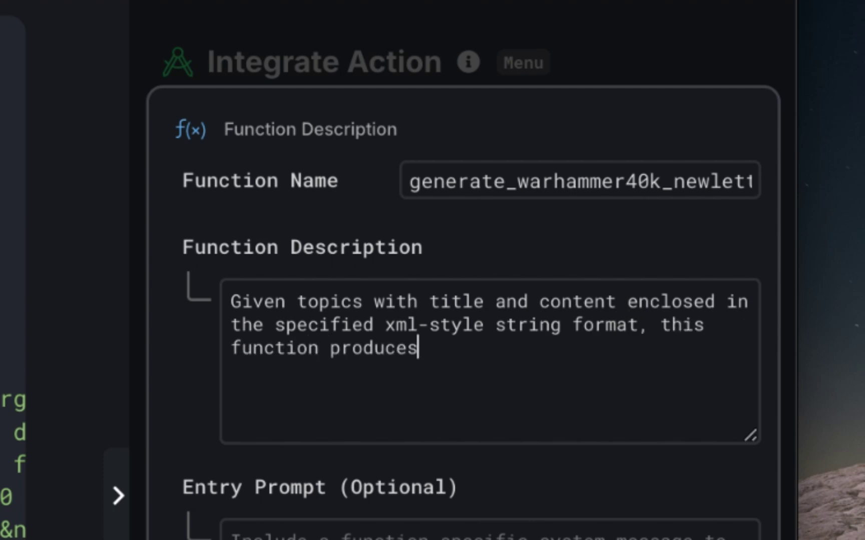
{"action": "type", "text": " a nicely formatted Warhammaer"}
{"action": "key", "text": "BackSpace"}
{"action": "key", "text": "BackSpace"}
{"action": "type", "text": "mer 40k the"}
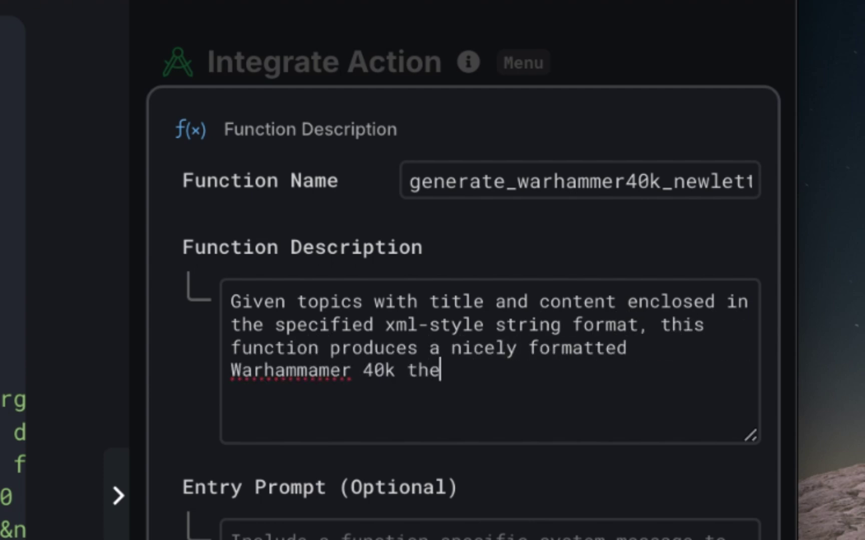
{"action": "type", "text": "med html newsletter"}
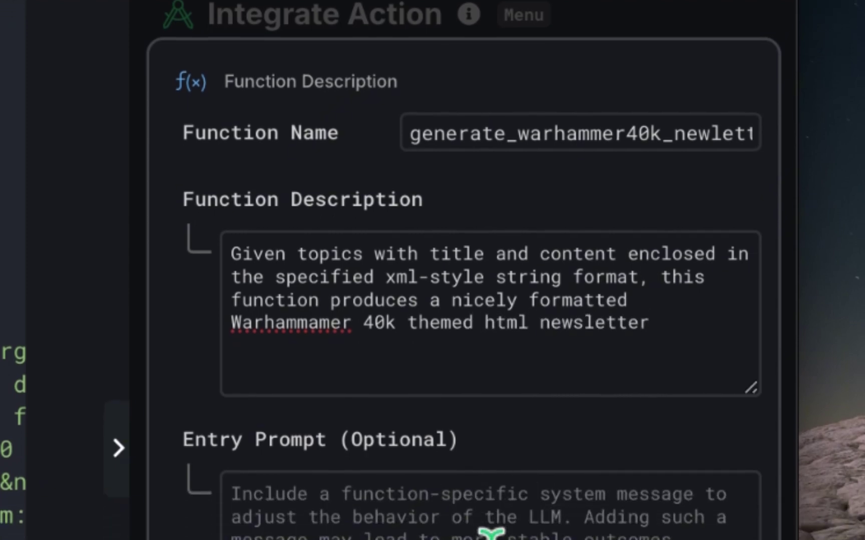
{"action": "left_click", "coordinate": [492, 507]}
{"action": "type", "text": "Write a"}
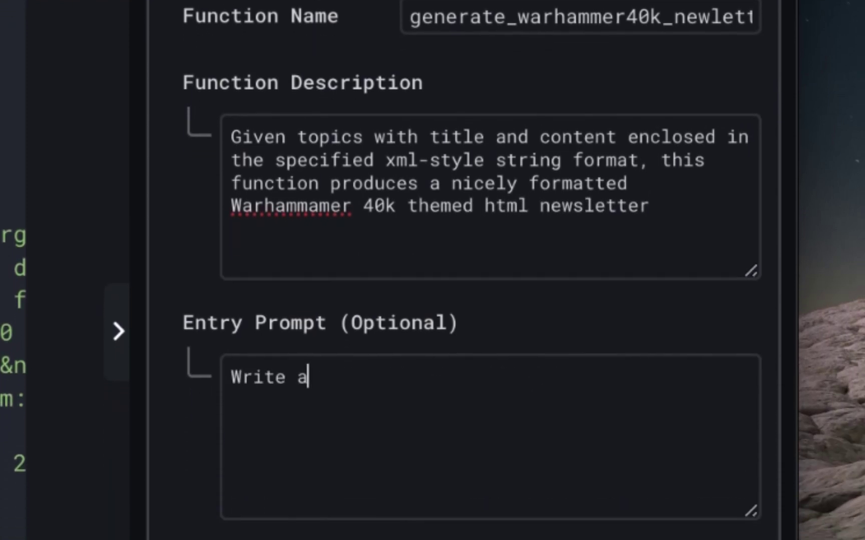
{"action": "type", "text": " thorough description for each conte"}
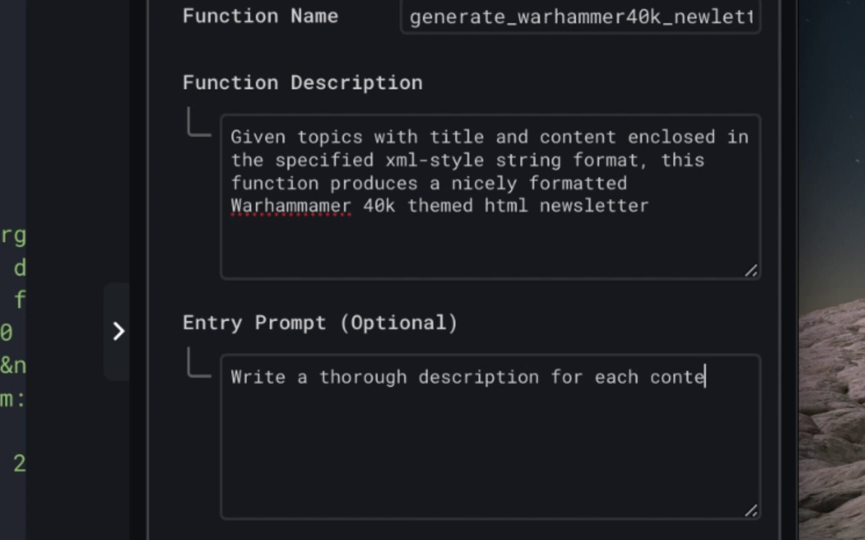
{"action": "type", "text": "nt in the topic of newsletter. Each written contents should be engaging and filled with description instead of surface level information. Exclude links "}
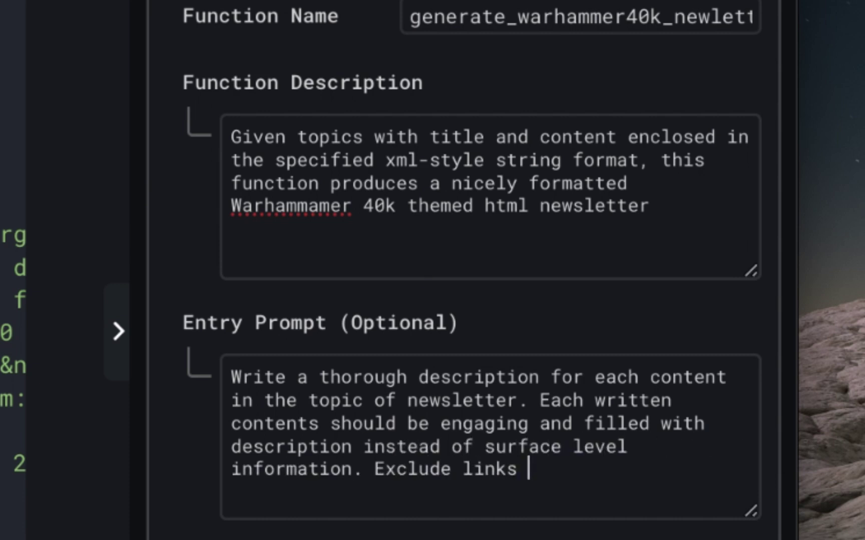
{"action": "type", "text": "in contents."}
{"action": "scroll", "coordinate": [517, 421], "scroll_direction": "down", "scroll_amount": 1}
{"action": "scroll", "coordinate": [531, 511], "scroll_direction": "down", "scroll_amount": 1}
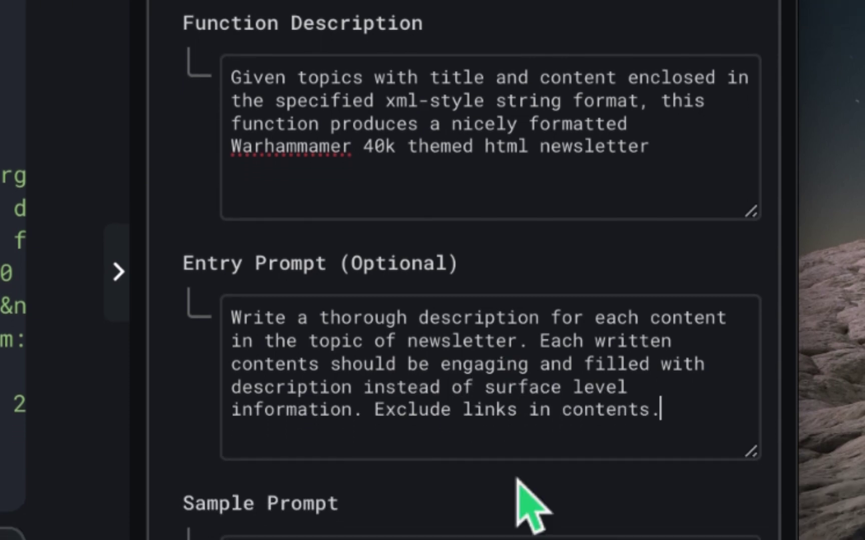
{"action": "scroll", "coordinate": [549, 523], "scroll_direction": "down", "scroll_amount": 1}
{"action": "left_click", "coordinate": [548, 524]}
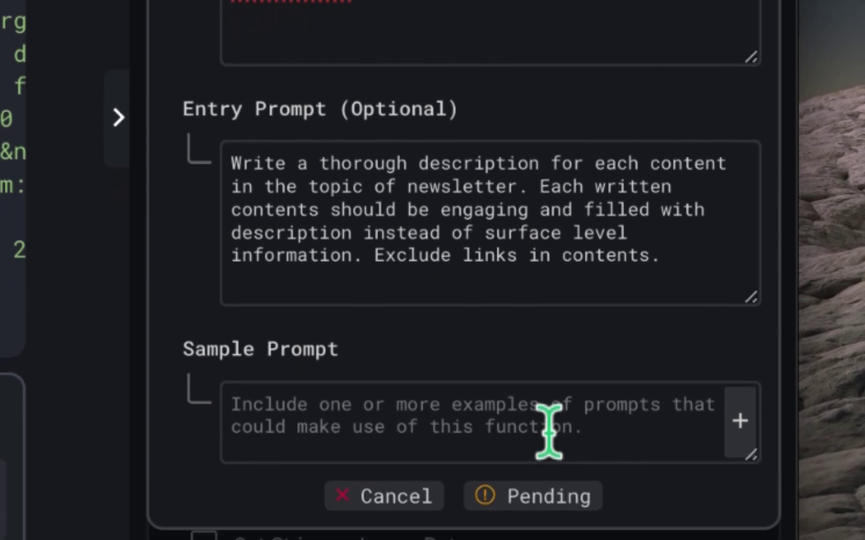
{"action": "type", "text": "Send me a Warhammer "}
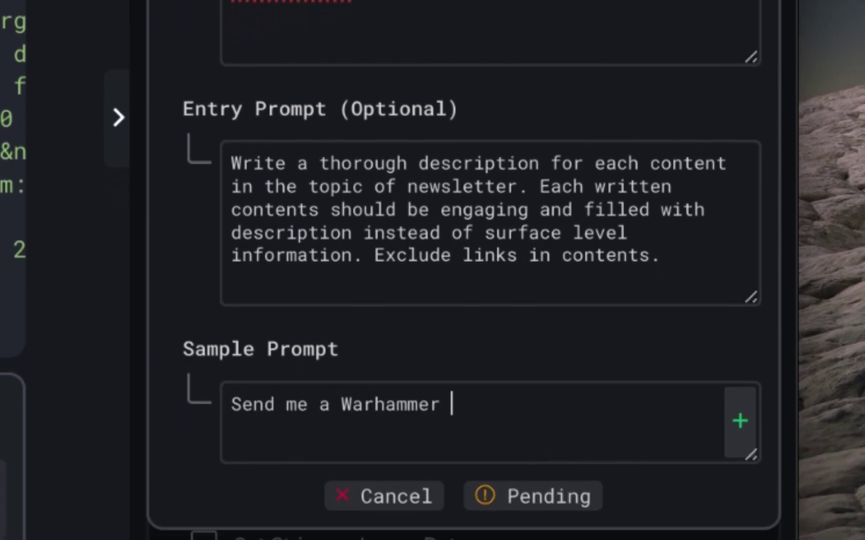
{"action": "type", "text": "40k themed newsletter."}
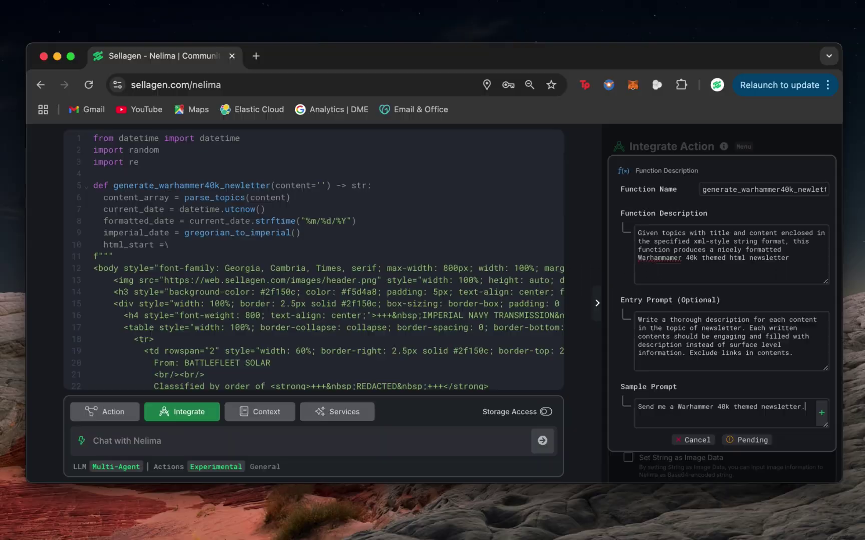
- Add the sample prompt, close the description, and mark the content argument required
{"action": "left_click", "coordinate": [822, 414]}
{"action": "left_click", "coordinate": [754, 450]}
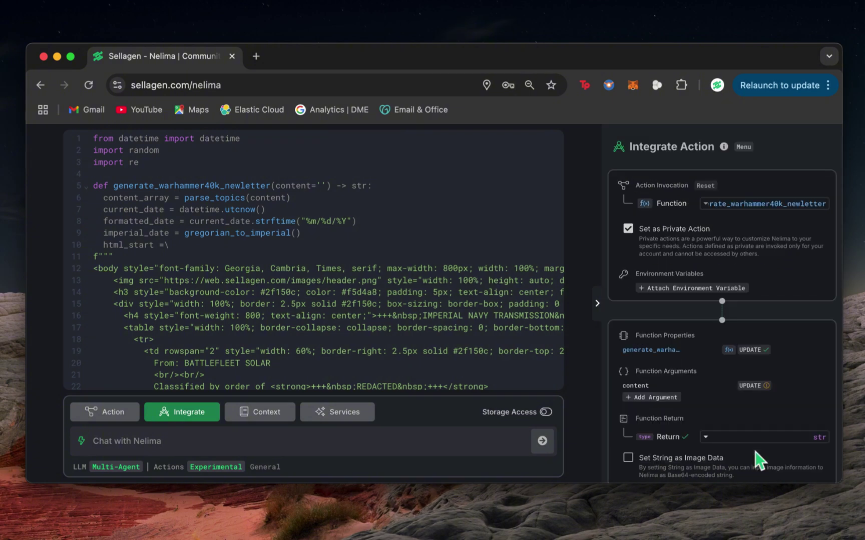
{"action": "left_click", "coordinate": [748, 386]}
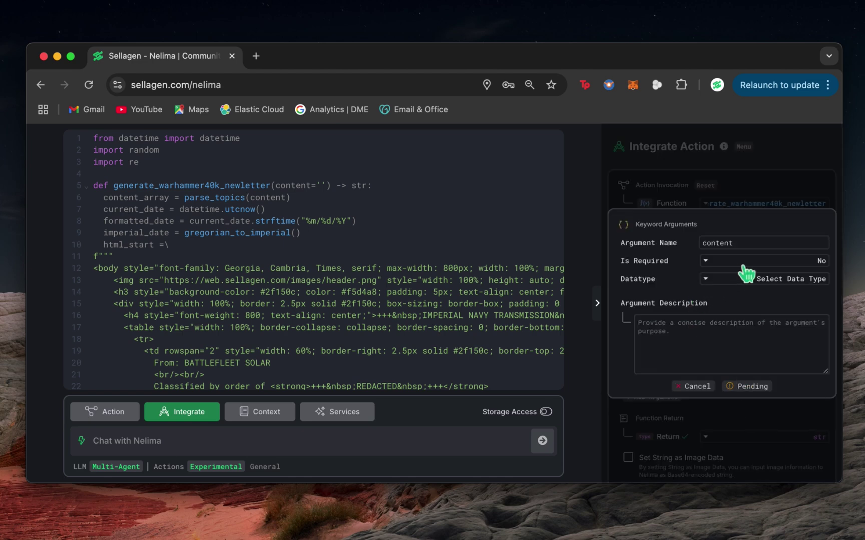
{"action": "left_click", "coordinate": [743, 264]}
{"action": "left_click", "coordinate": [743, 276]}
- Set content's datatype to str with a description, save it, and integrate the action
{"action": "left_click", "coordinate": [761, 281]}
{"action": "left_click", "coordinate": [774, 317]}
{"action": "left_click", "coordinate": [768, 341]}
{"action": "type", "text": "The string "}
{"action": "type", "text": "ing the newsl"}
{"action": "type", "text": " string need"}
{"action": "left_click", "coordinate": [748, 396]}
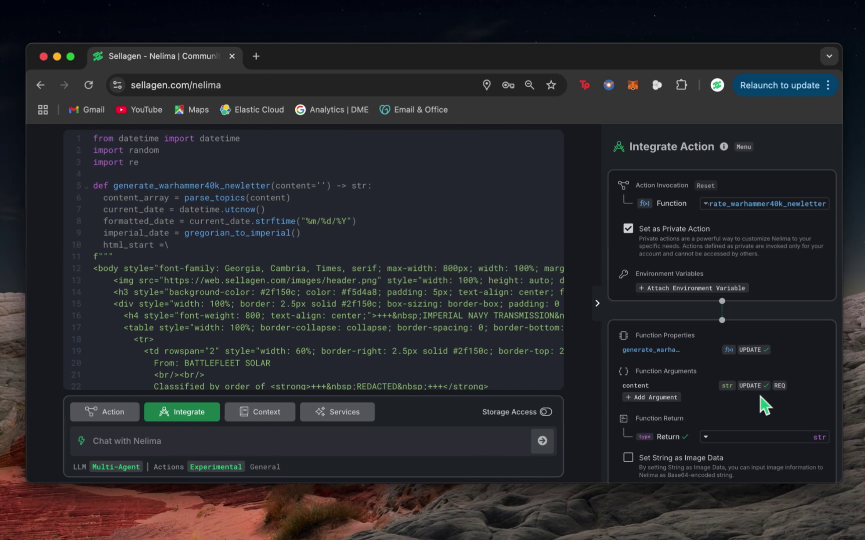
{"action": "scroll", "coordinate": [750, 404], "scroll_direction": "down", "scroll_amount": 3}
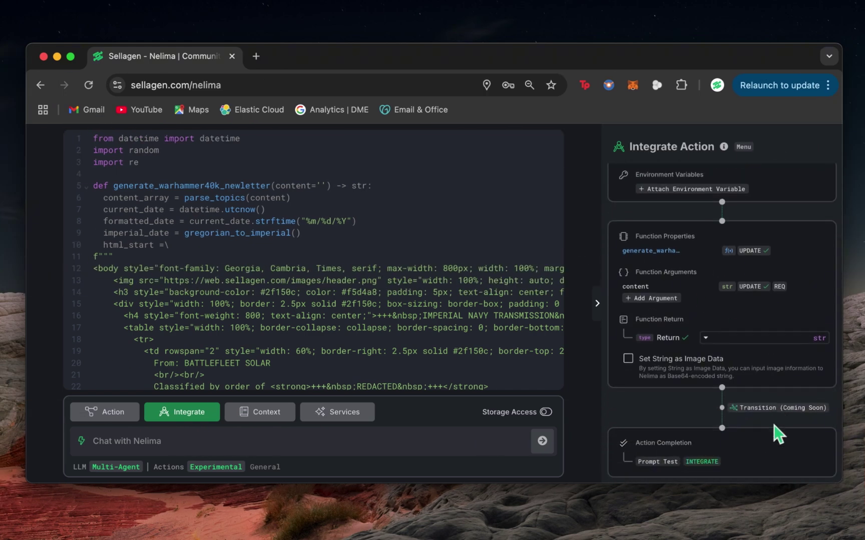
{"action": "left_click", "coordinate": [710, 465]}
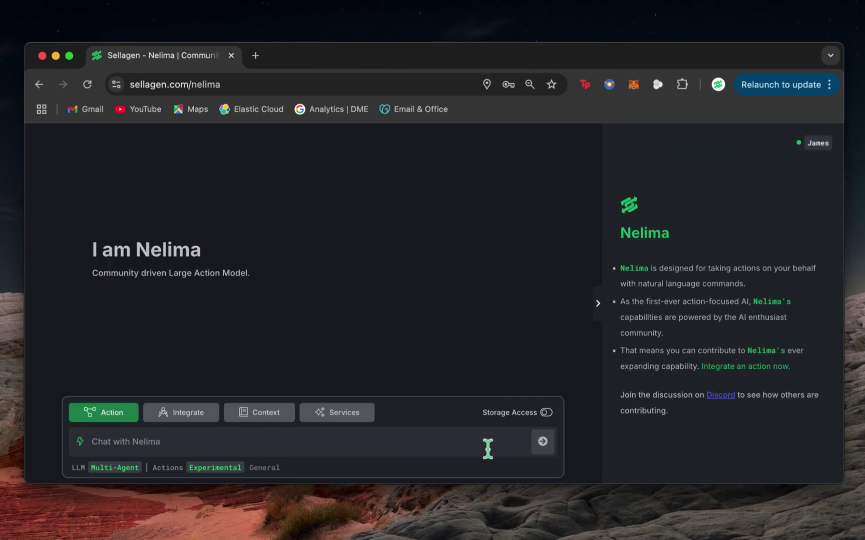
- Acknowledge the successful newsletter action integration with OK
{"action": "left_click", "coordinate": [480, 450]}
{"action": "type", "text": "S"}
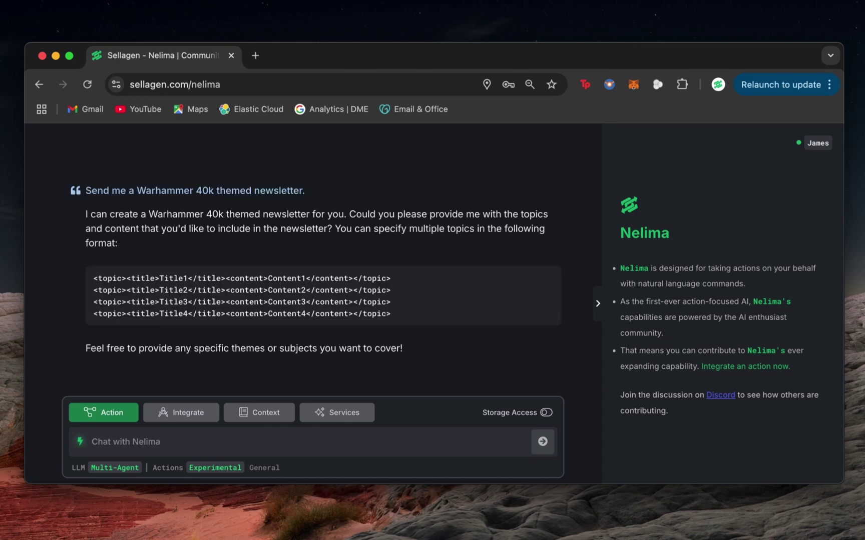
{"action": "type", "text": "Any"}
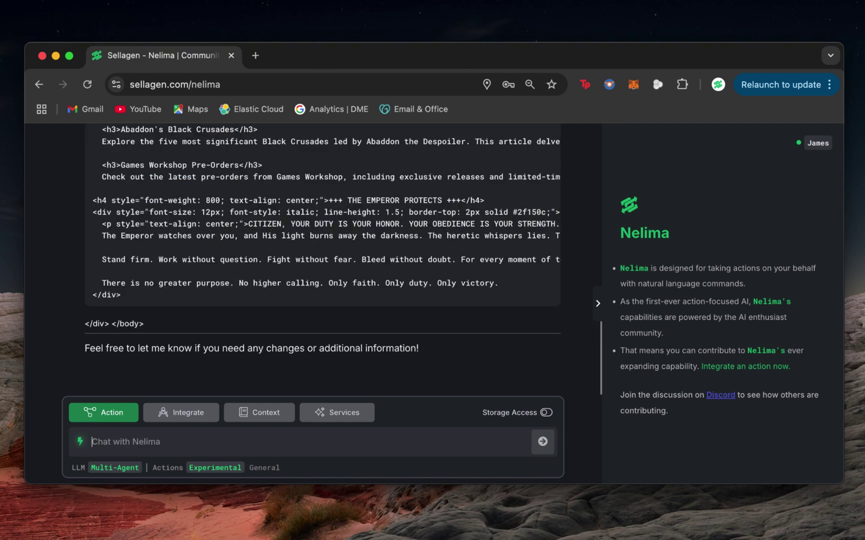
{"action": "type", "text": "Send "}
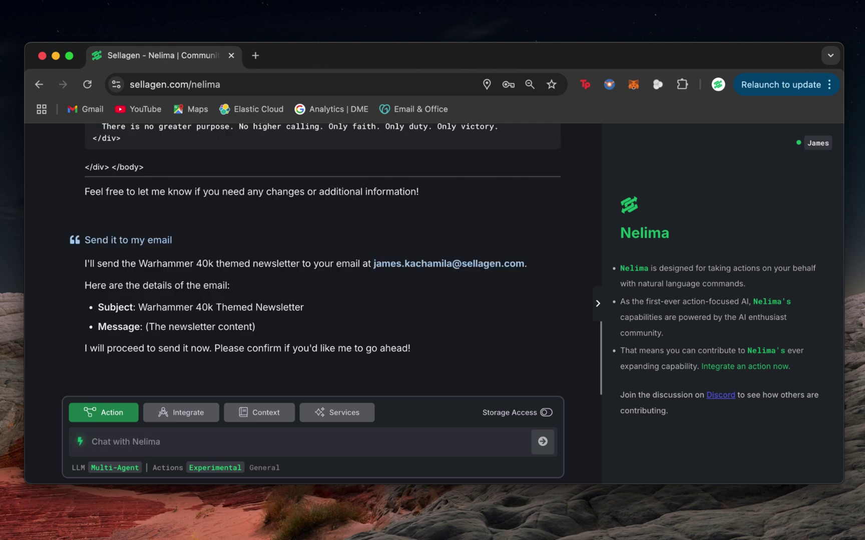
{"action": "type", "text": "Y"}
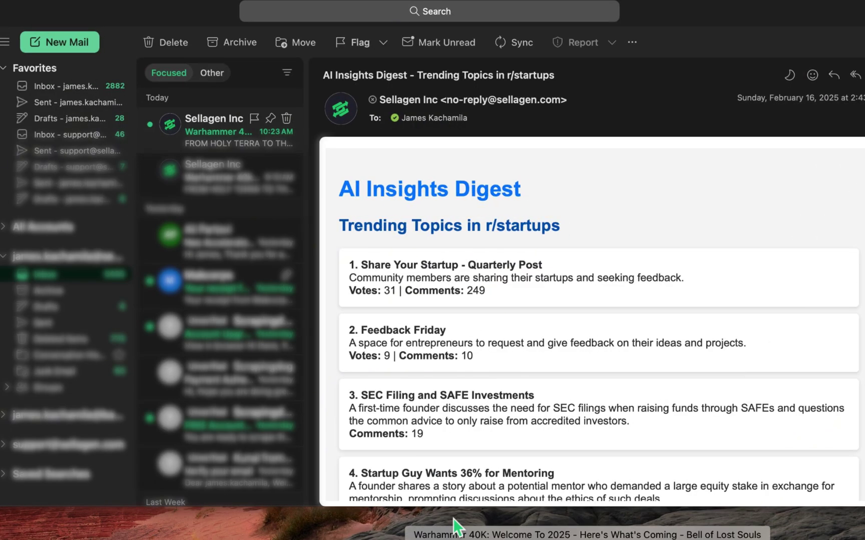
- Open 'The Iron Dispatch' Warhammer newsletter email and load its external images
{"action": "left_click", "coordinate": [218, 140]}
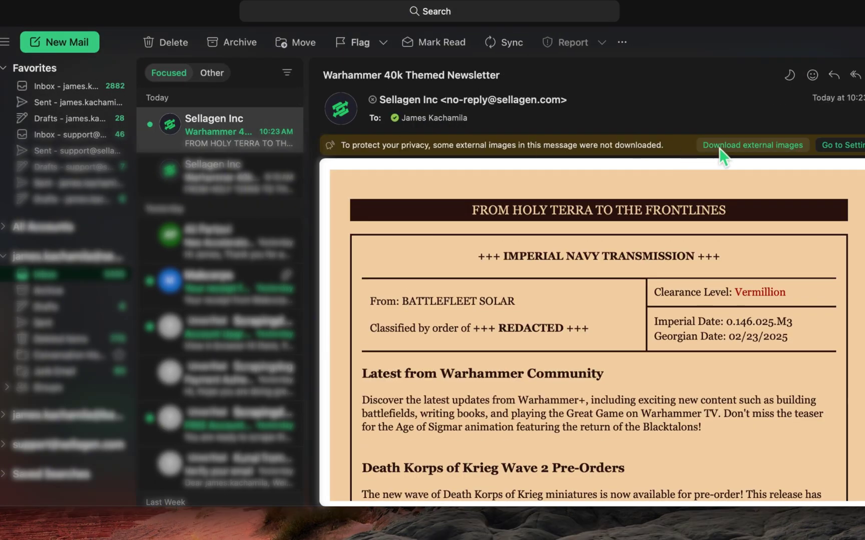
{"action": "left_click", "coordinate": [722, 150]}
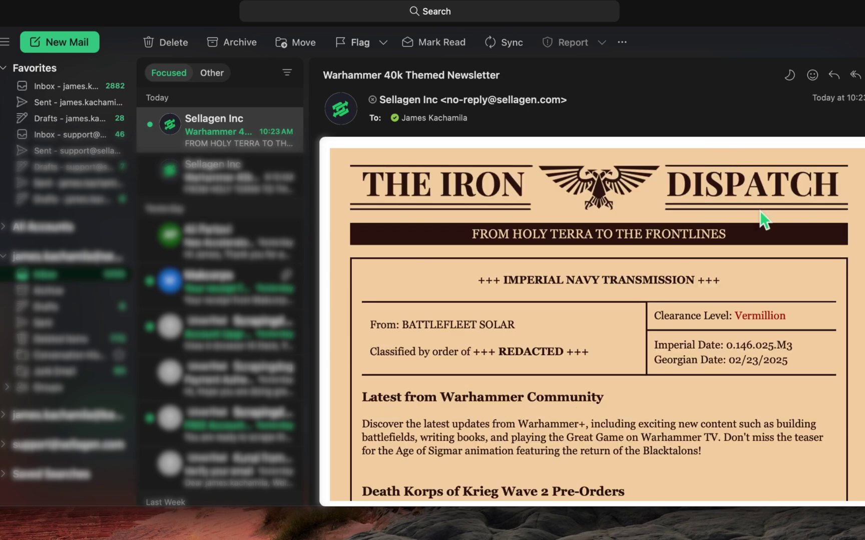
{"action": "scroll", "coordinate": [852, 313], "scroll_direction": "down", "scroll_amount": 1}
{"action": "scroll", "coordinate": [853, 312], "scroll_direction": "down", "scroll_amount": 1}
{"action": "scroll", "coordinate": [854, 312], "scroll_direction": "down", "scroll_amount": 1}
{"action": "scroll", "coordinate": [852, 312], "scroll_direction": "down", "scroll_amount": 1}
{"action": "scroll", "coordinate": [852, 312], "scroll_direction": "down", "scroll_amount": 2}
{"action": "scroll", "coordinate": [853, 312], "scroll_direction": "down", "scroll_amount": 1}
{"action": "scroll", "coordinate": [853, 313], "scroll_direction": "down", "scroll_amount": 1}
{"action": "scroll", "coordinate": [852, 312], "scroll_direction": "down", "scroll_amount": 1}
{"action": "scroll", "coordinate": [853, 312], "scroll_direction": "down", "scroll_amount": 1}
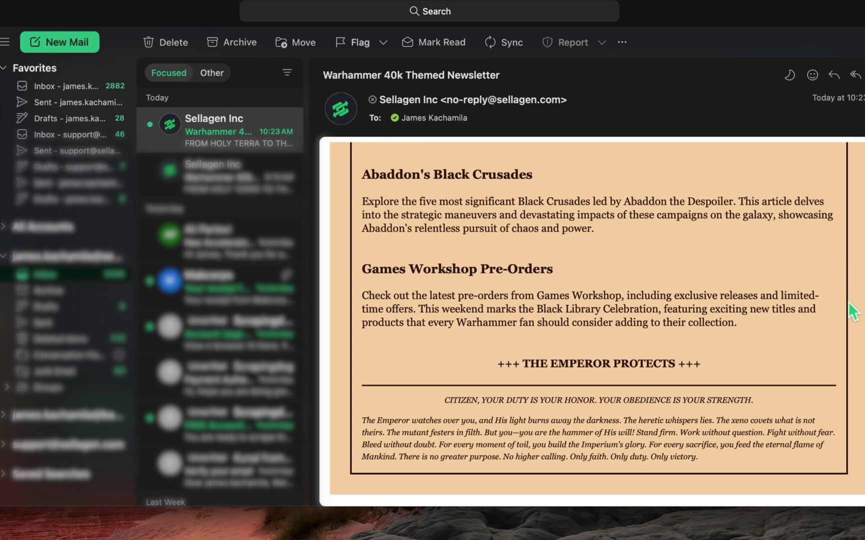
{"action": "scroll", "coordinate": [853, 312], "scroll_direction": "up", "scroll_amount": 1}
{"action": "scroll", "coordinate": [853, 312], "scroll_direction": "up", "scroll_amount": 2}
{"action": "scroll", "coordinate": [853, 312], "scroll_direction": "up", "scroll_amount": 5}
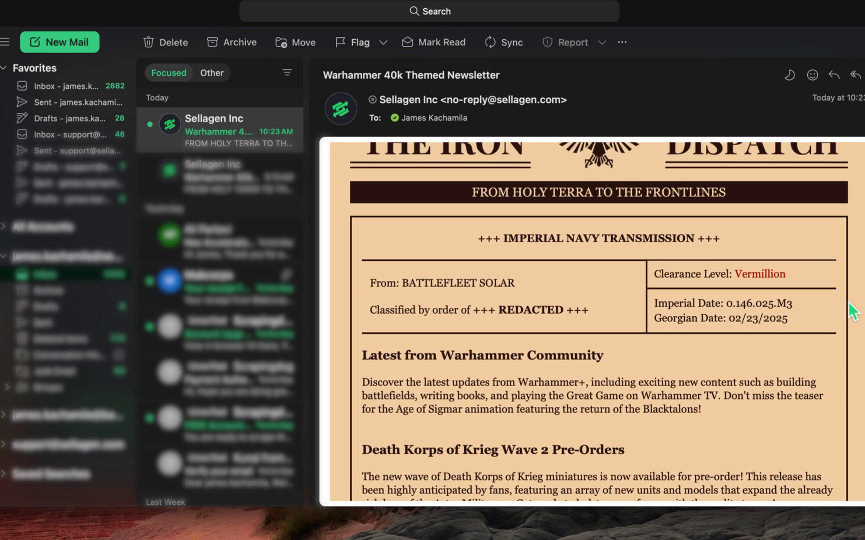